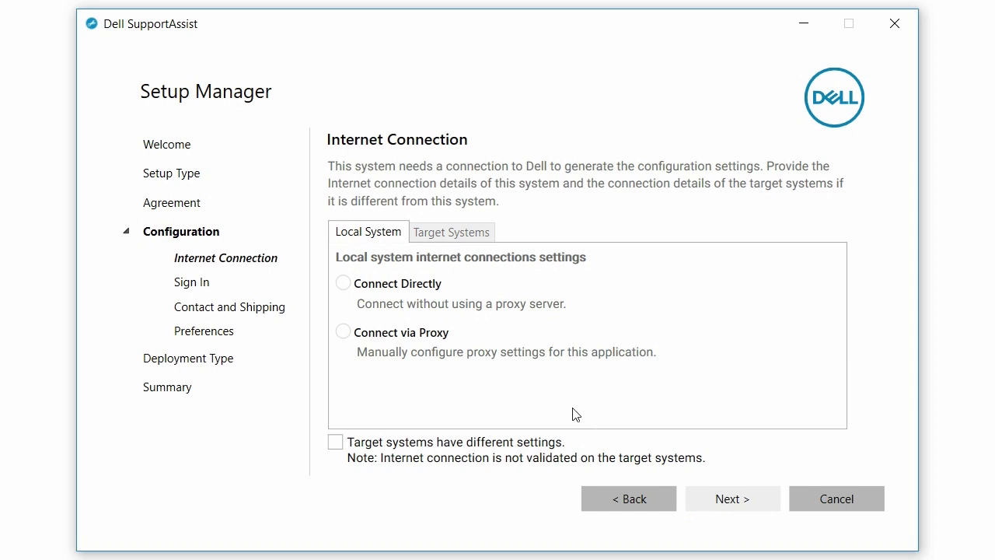
Step: Connect the local system via proxy with address 'proxy' and port 80
click(430, 336)
click(425, 379)
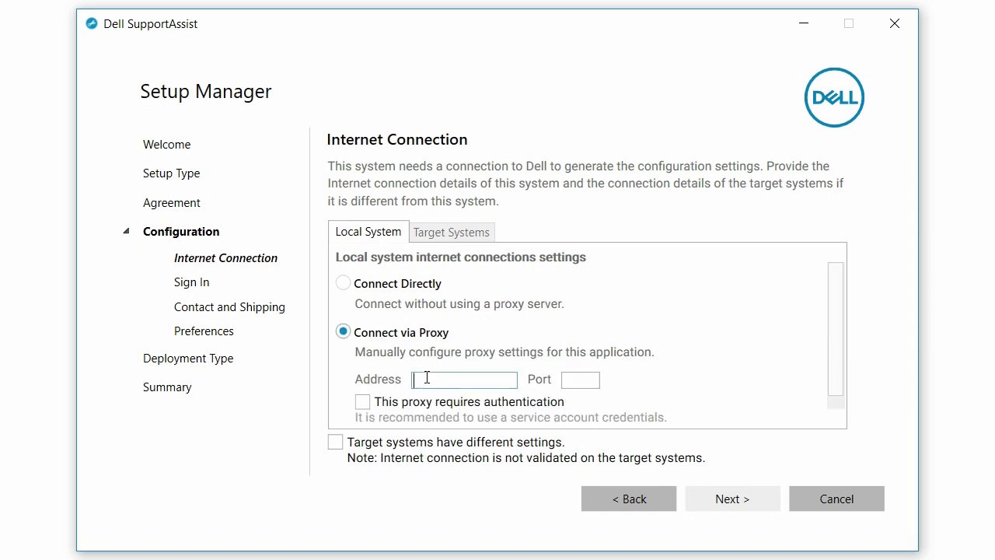
text(proxy)
key(Tab)
text(80)
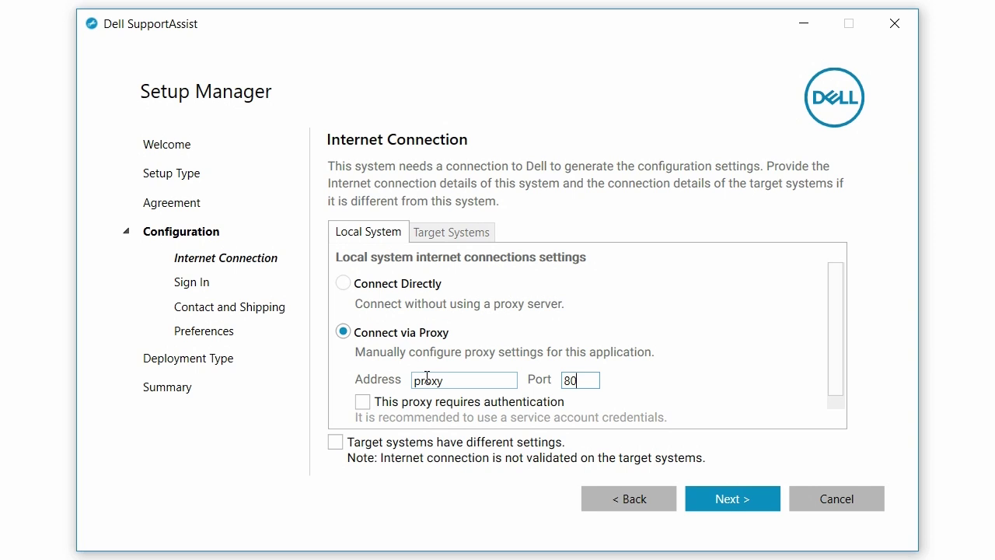
Step: Mark the proxy as requiring authentication, keep shared settings for target systems, and continue to Sign In
click(396, 401)
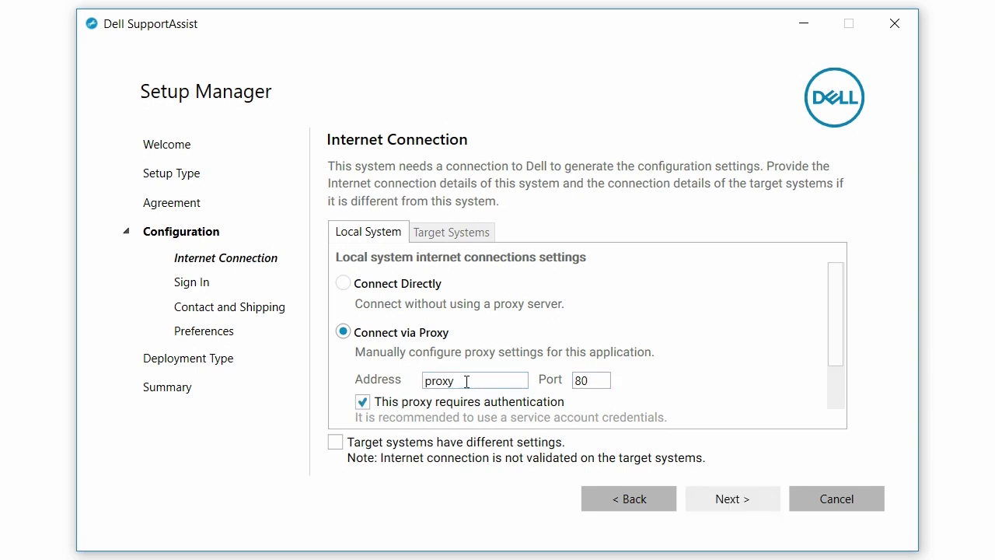
drag(835, 304, 851, 381)
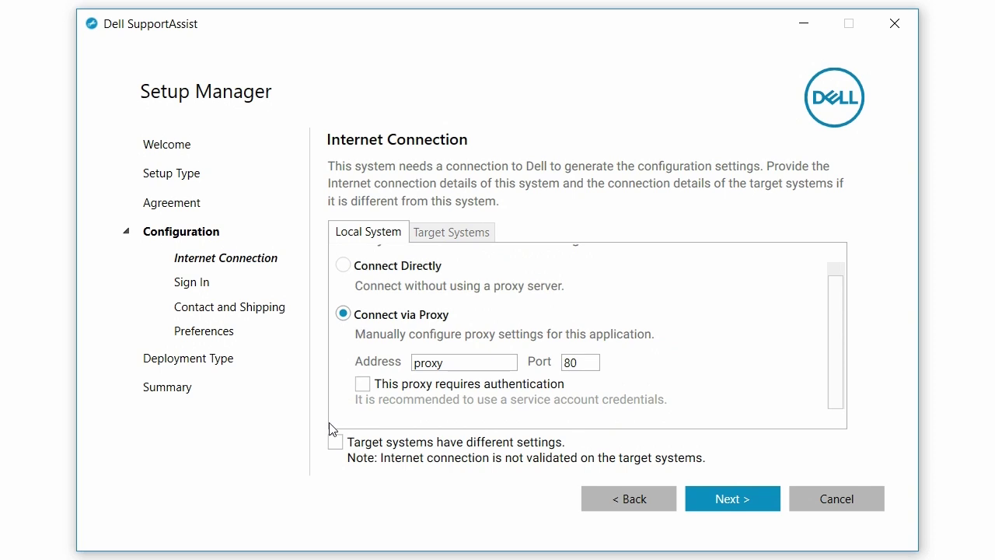
click(337, 442)
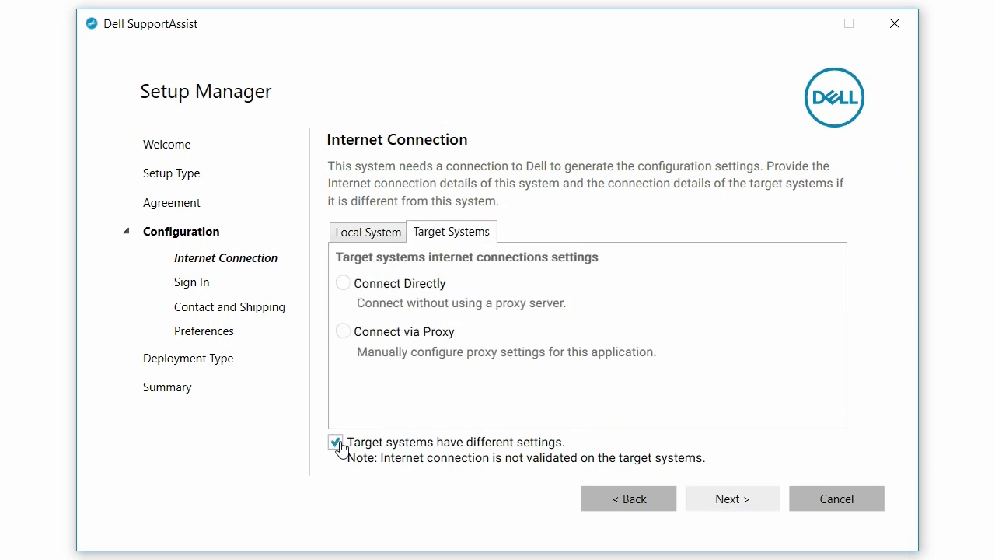
click(337, 443)
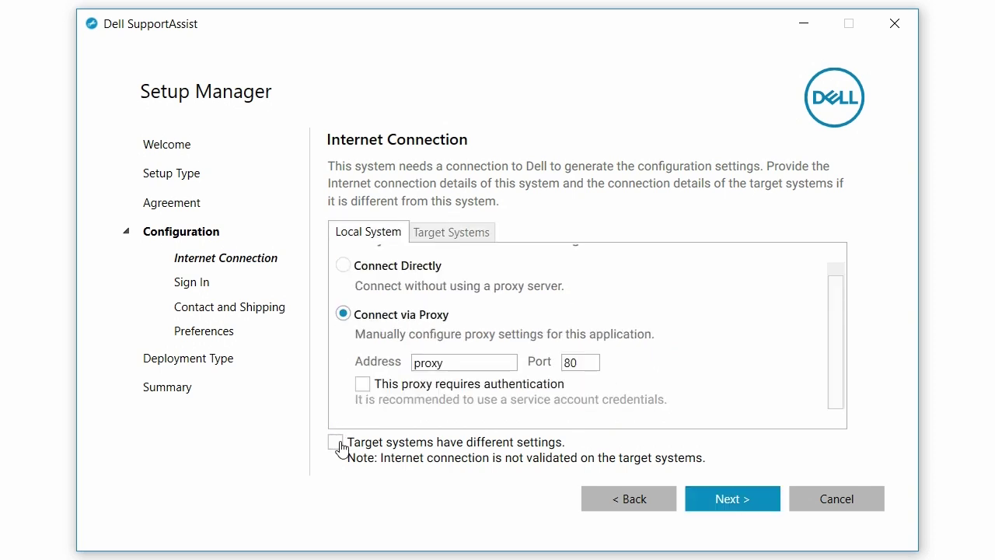
click(702, 498)
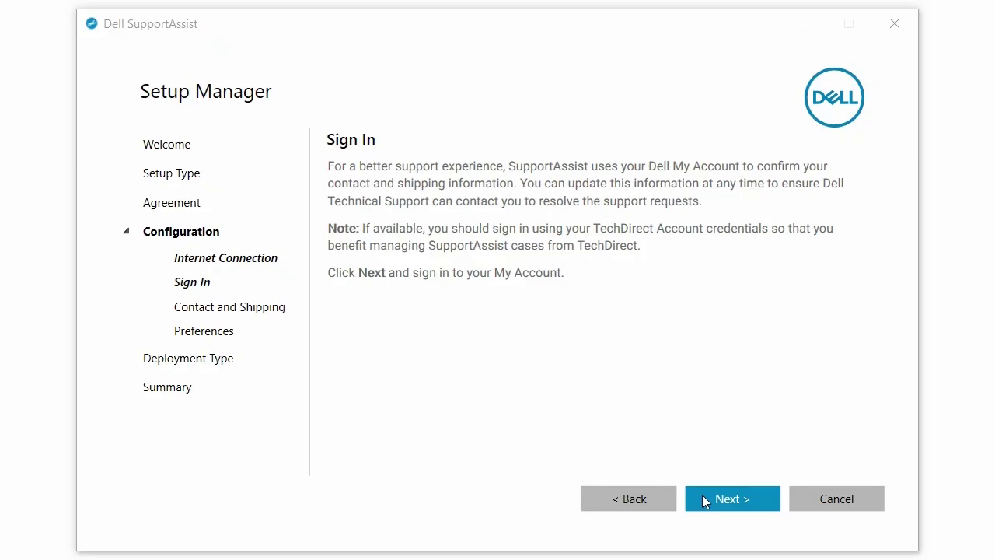
Step: Enter the Dell account e-mail and password in the sign-in dialog
click(703, 498)
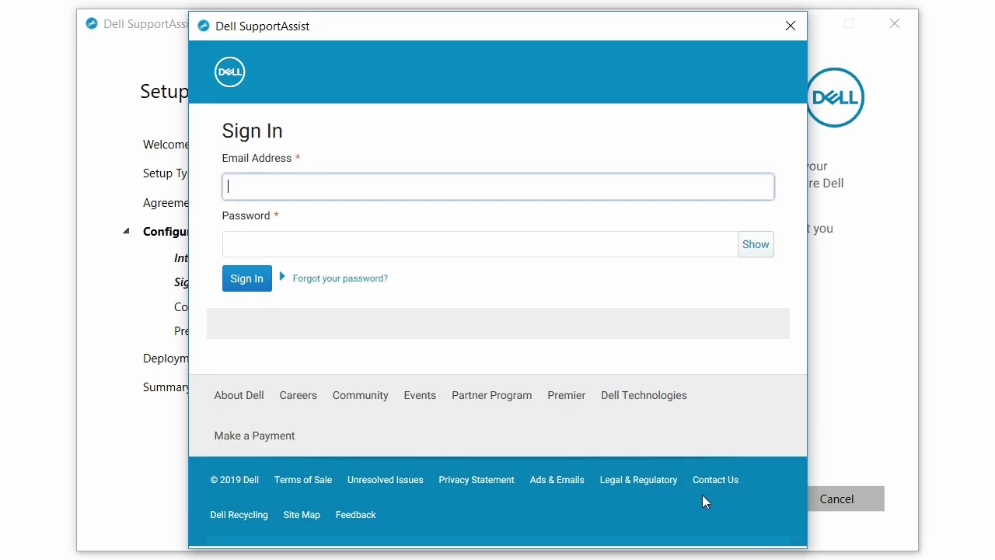
text(user@del)
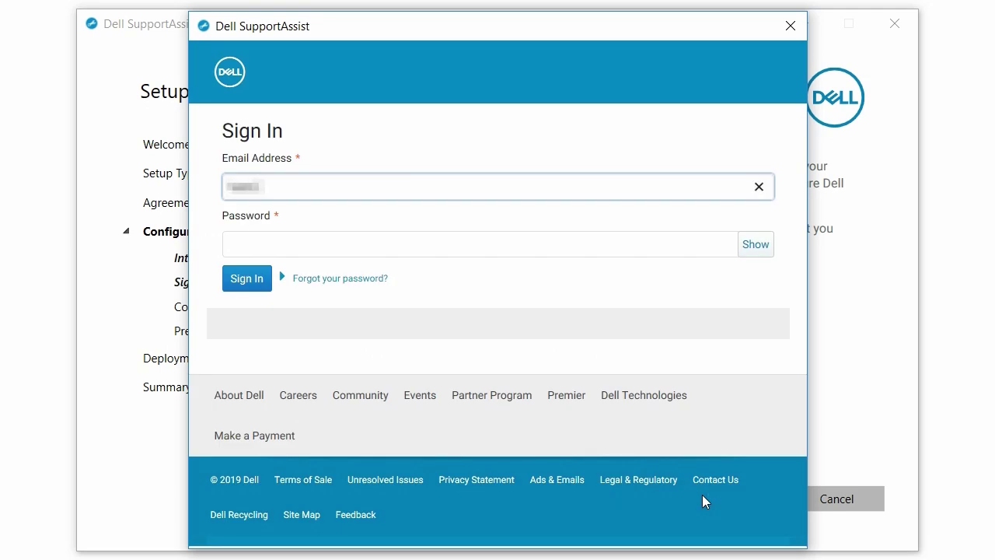
text(l.comample.)
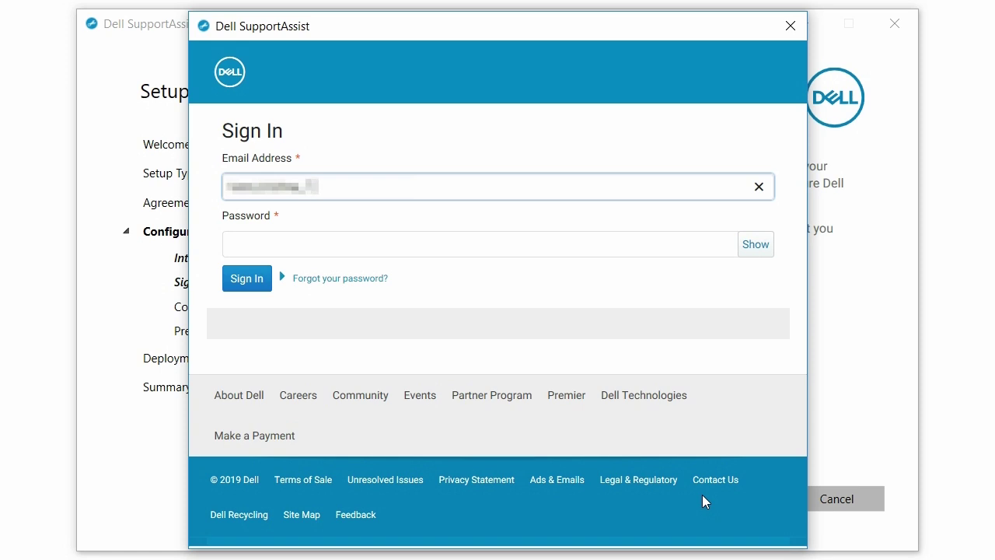
text(dell.com)
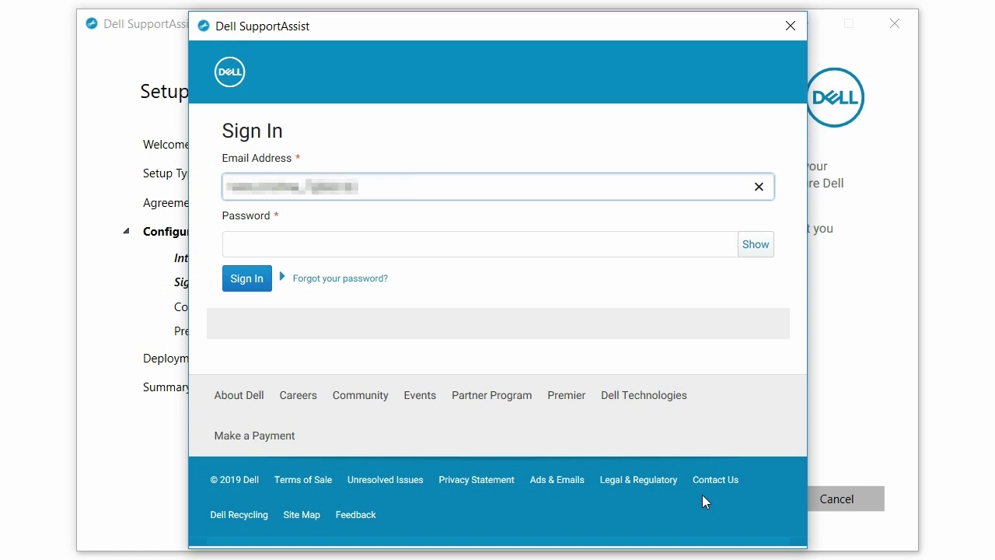
key(Tab)
text(••••)
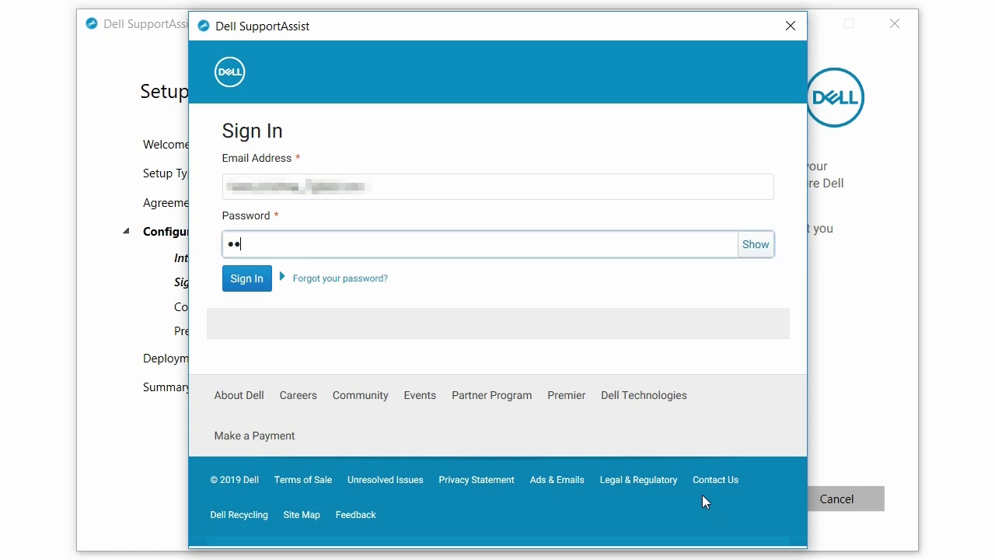
text(••••••)
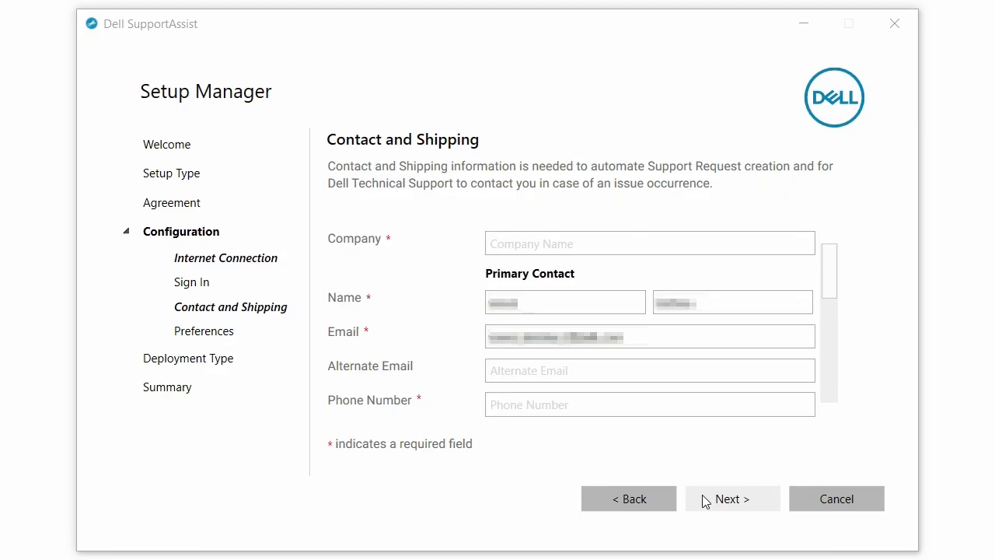
Step: Enter company 'Dell Inc' and the contact phone number
click(664, 251)
text(Dell Inc)
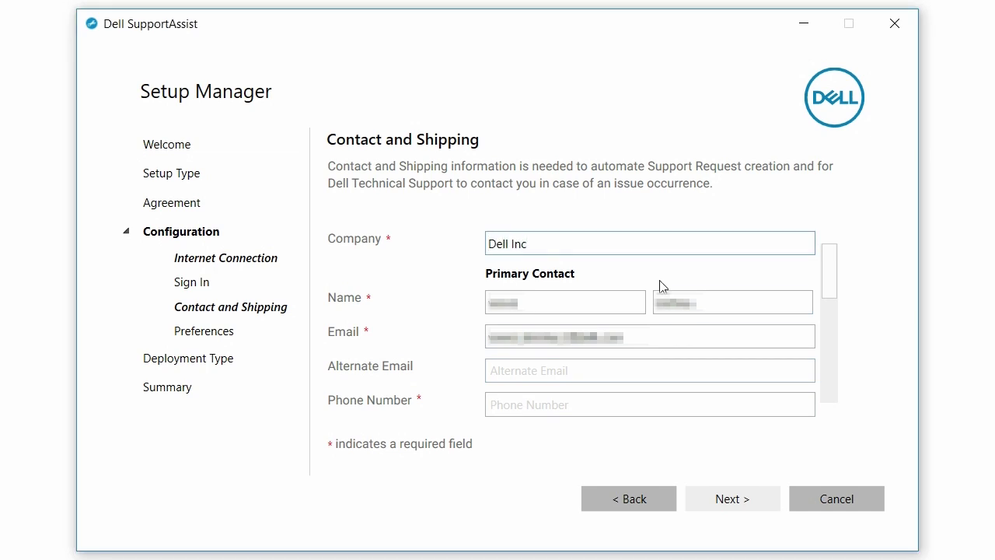
click(645, 400)
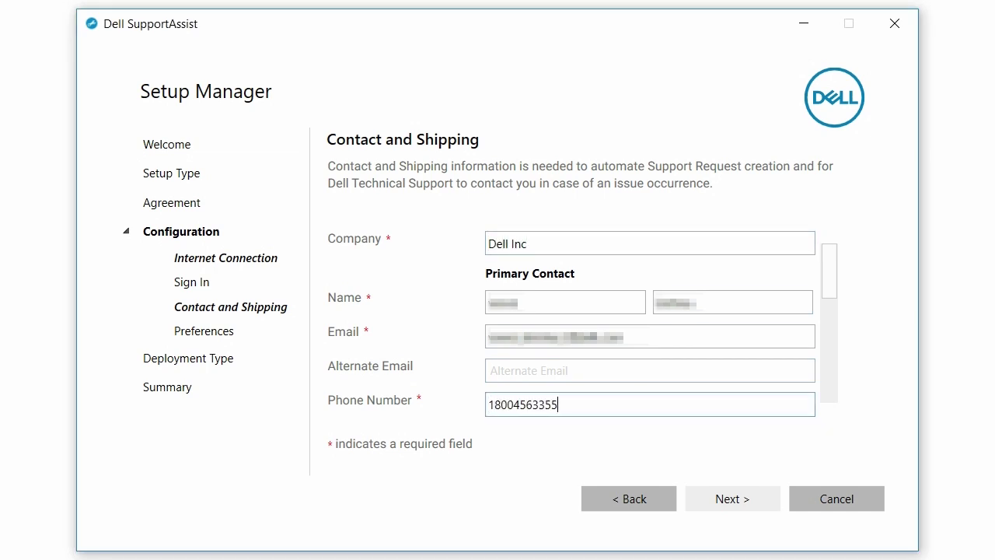
drag(826, 271, 824, 315)
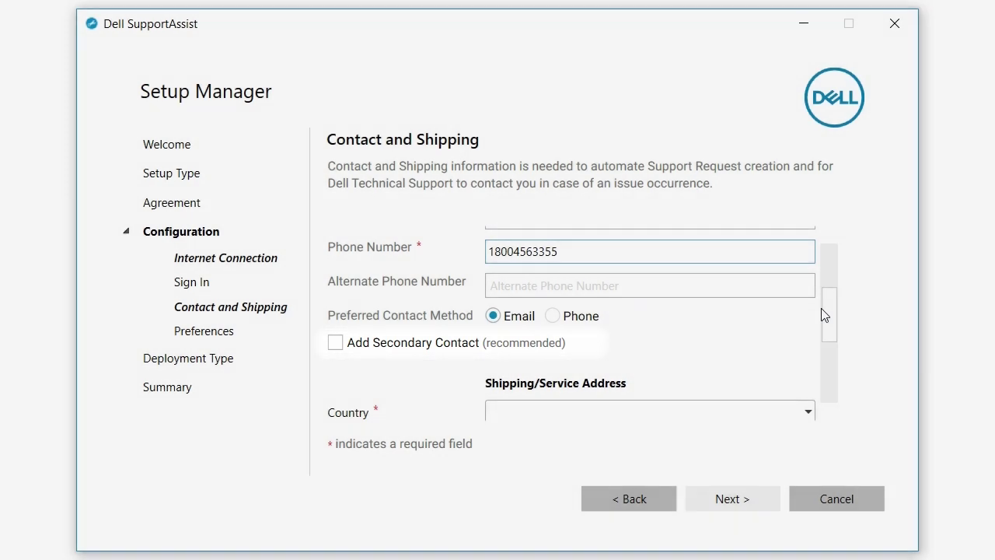
drag(824, 315, 824, 354)
Step: Fill in a United States shipping address with street, city, state and zip, then continue to Preferences
click(633, 274)
text(UNITED STATES)
key(Tab)
text(One Dell Way)
key(Tab)
text(Round Rock)
key(Tab)
key(Tab)
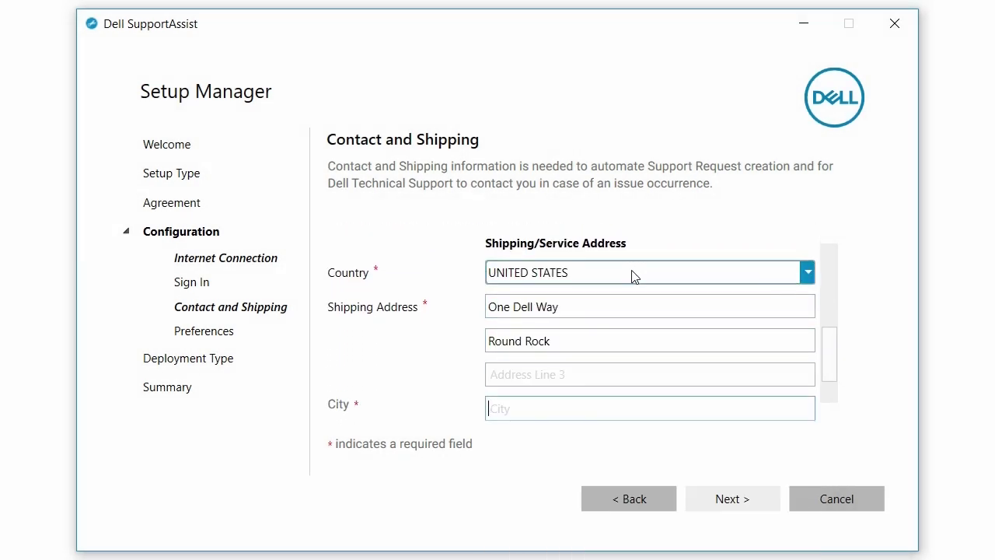
text(Austin)
click(751, 378)
text(Texas)
key(Tab)
text(78682)
click(728, 503)
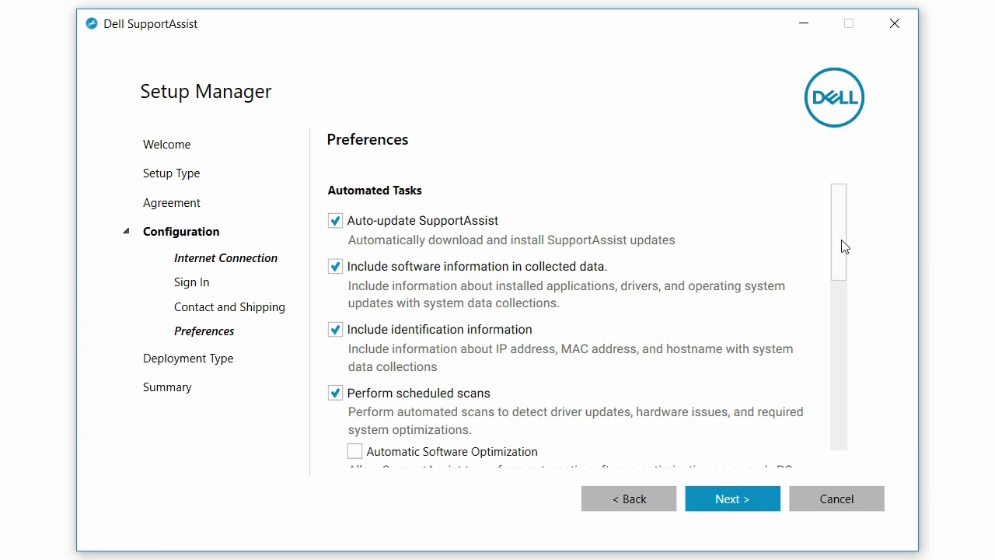
Step: Allow users to open and run SupportAssist, limited to Admins only, and review the remaining preferences
drag(842, 244, 844, 302)
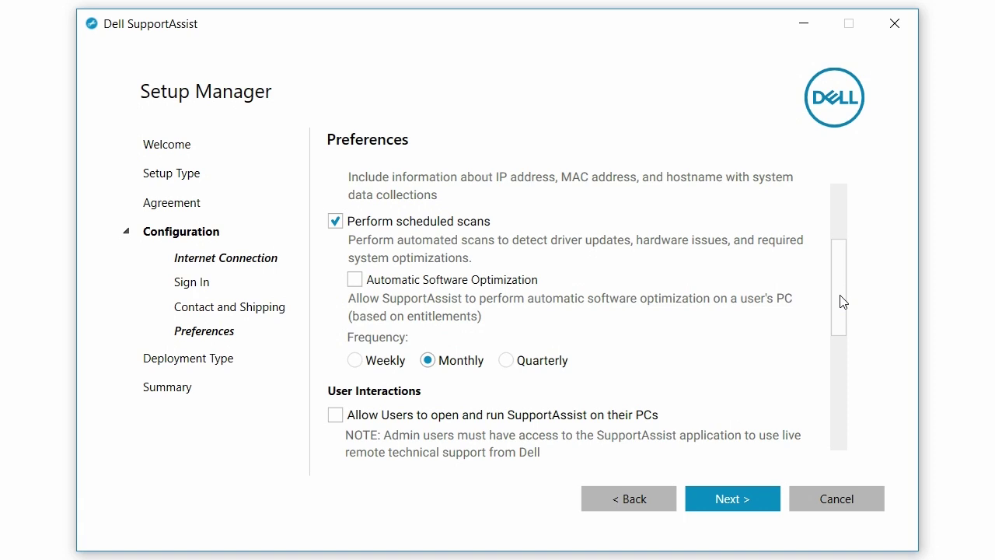
drag(842, 302, 837, 366)
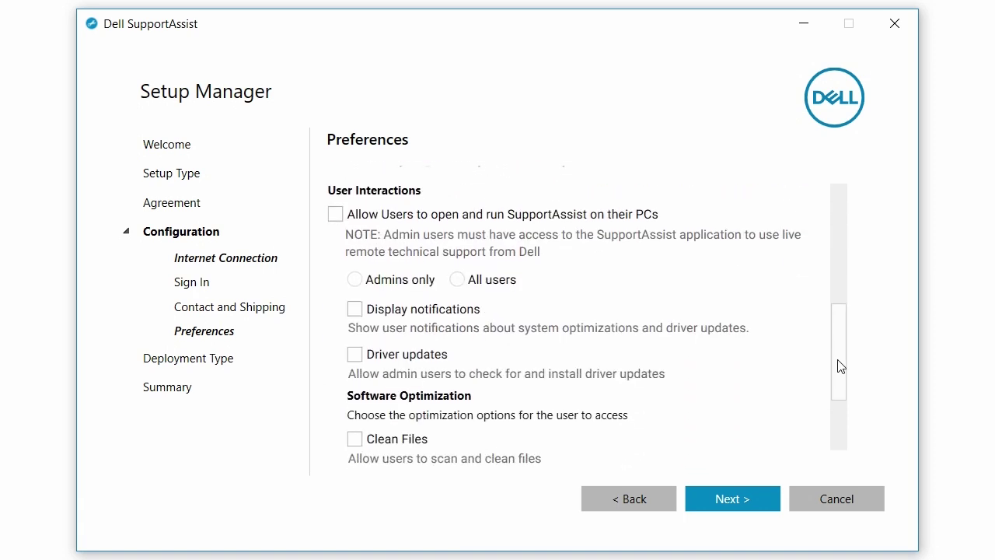
click(336, 215)
click(465, 287)
click(417, 288)
drag(839, 320, 840, 382)
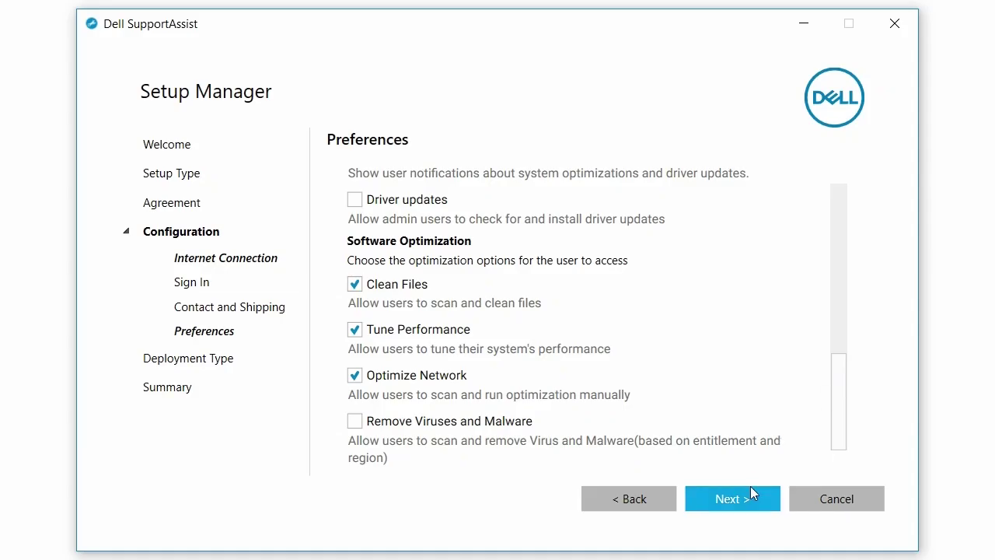
Step: Choose Answer file deployment and enter an encryption key
click(750, 487)
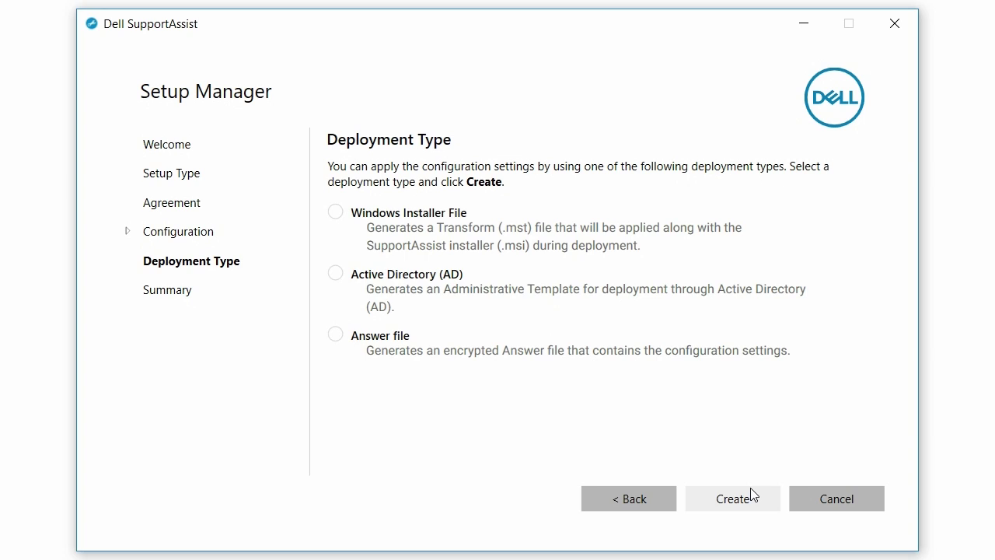
click(410, 343)
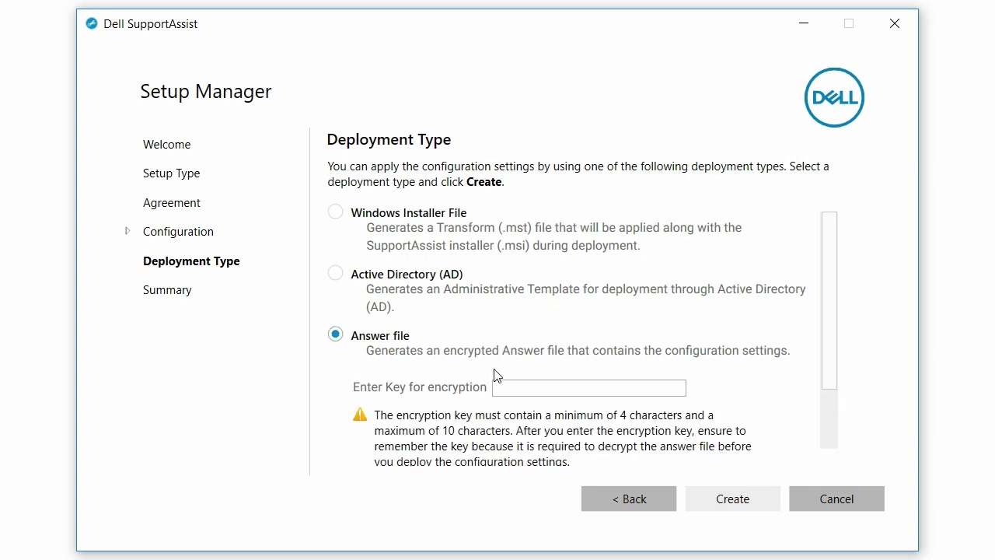
click(533, 385)
text(********)
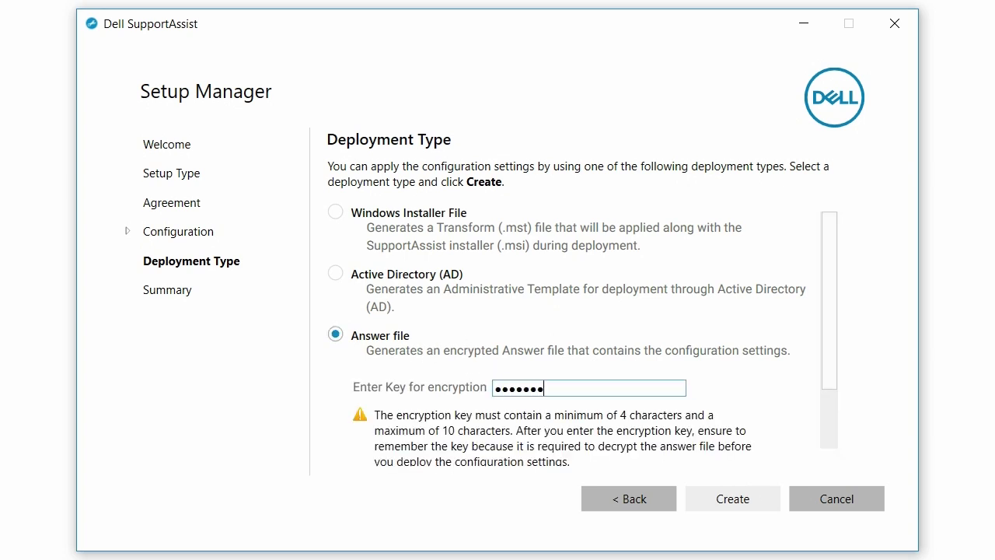
Step: Save SupportAssistConfig.xml to Desktop\Demo, create the encrypted answer file, and open its folder
drag(830, 326, 822, 416)
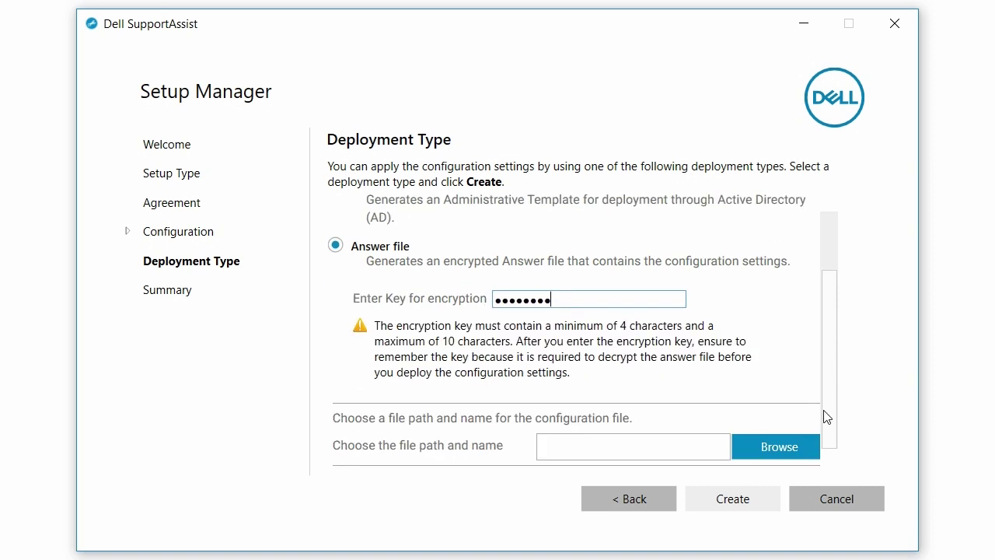
click(781, 455)
click(677, 472)
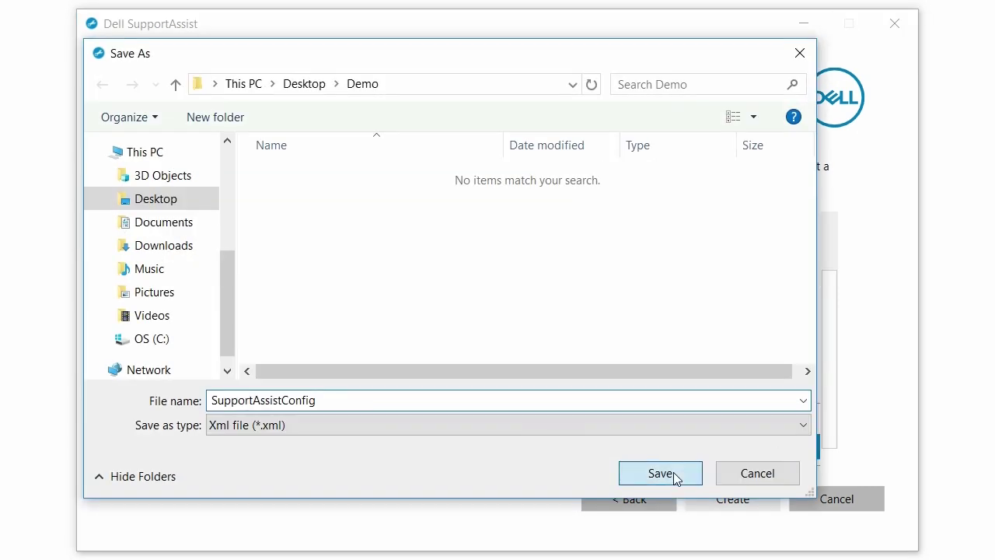
click(728, 487)
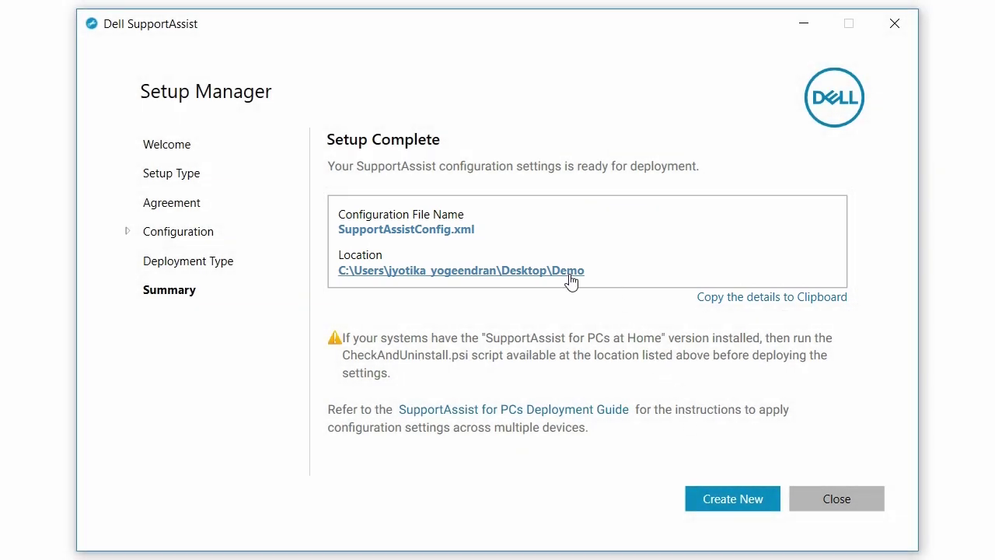
click(571, 272)
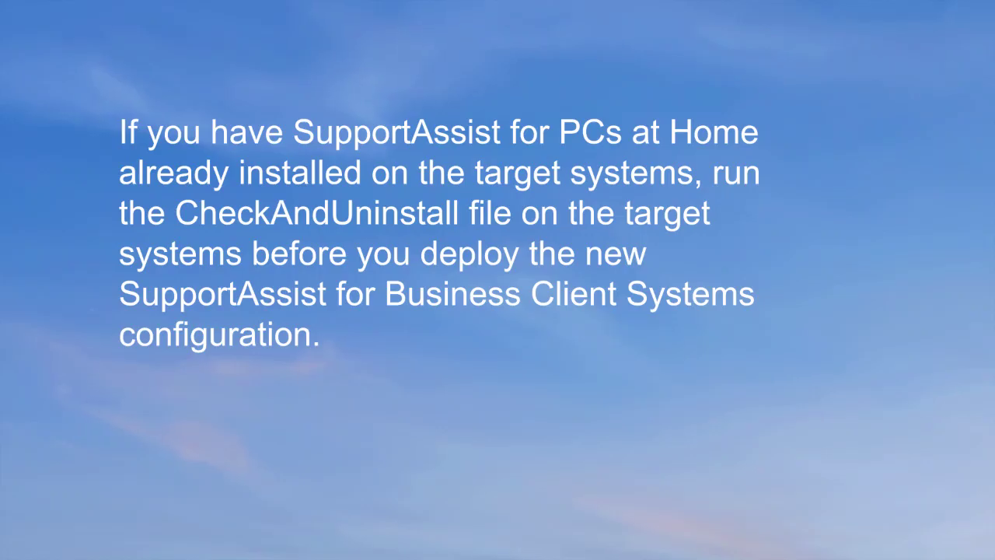